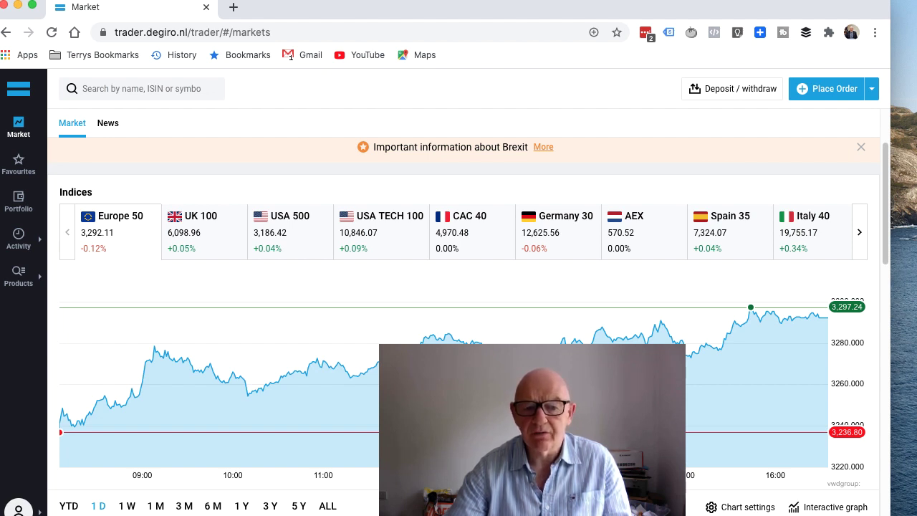
Search the products for "rya" and open the overview of Ryanair Holdings PLC on the Irish exchange (RY4C, EUR).
click(137, 92)
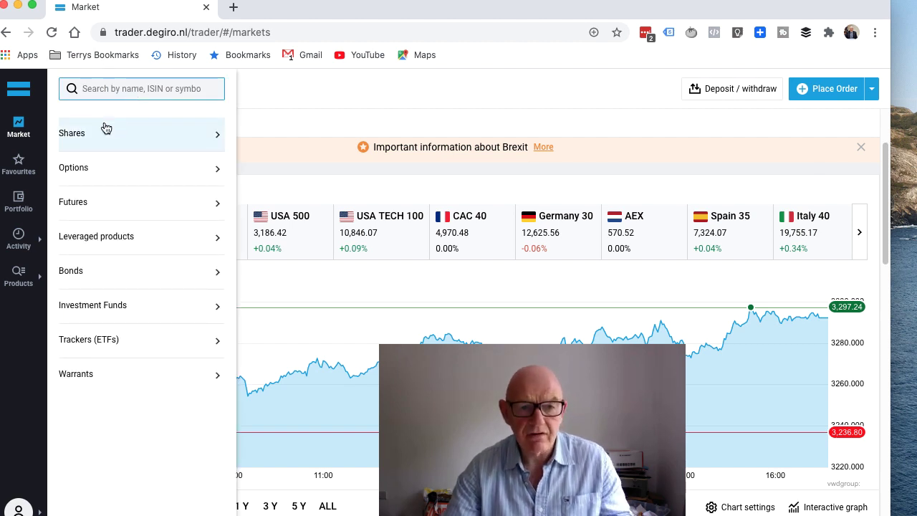
text(r)
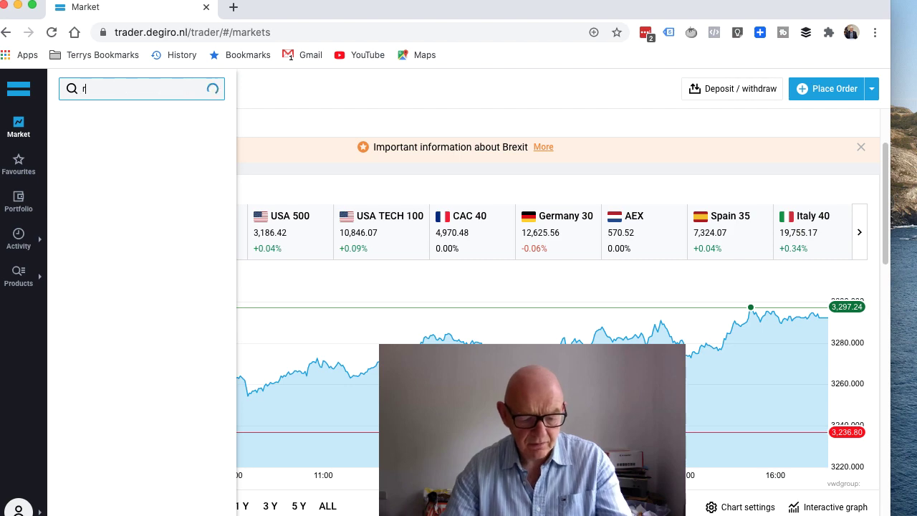
text(ya)
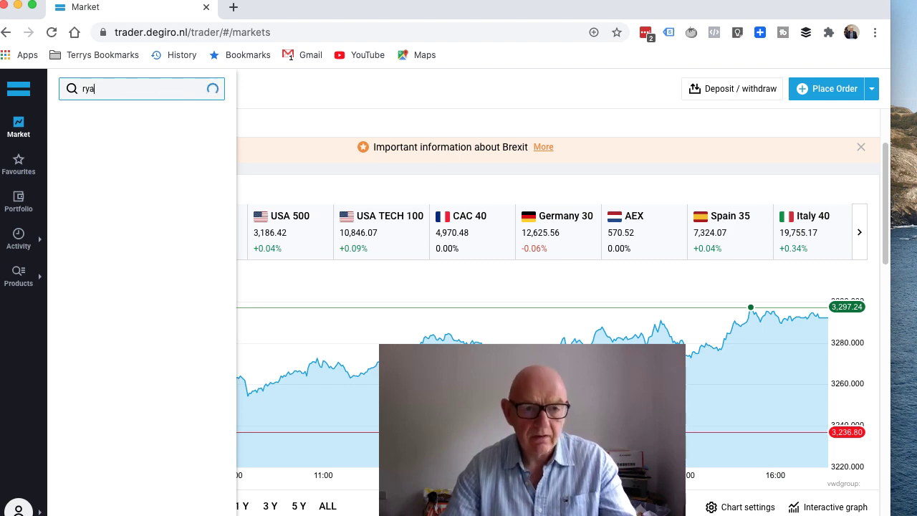
click(80, 139)
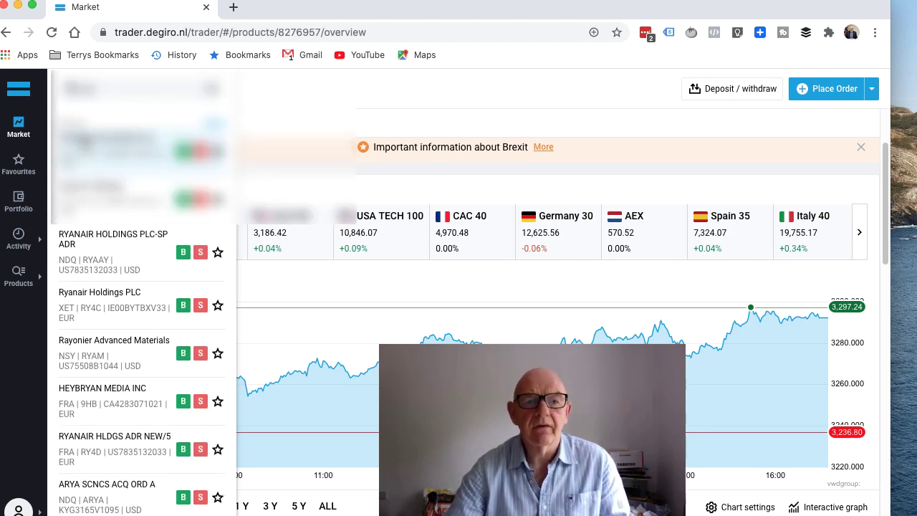
scroll(121, 153, down, 5)
scroll(121, 153, up, 5)
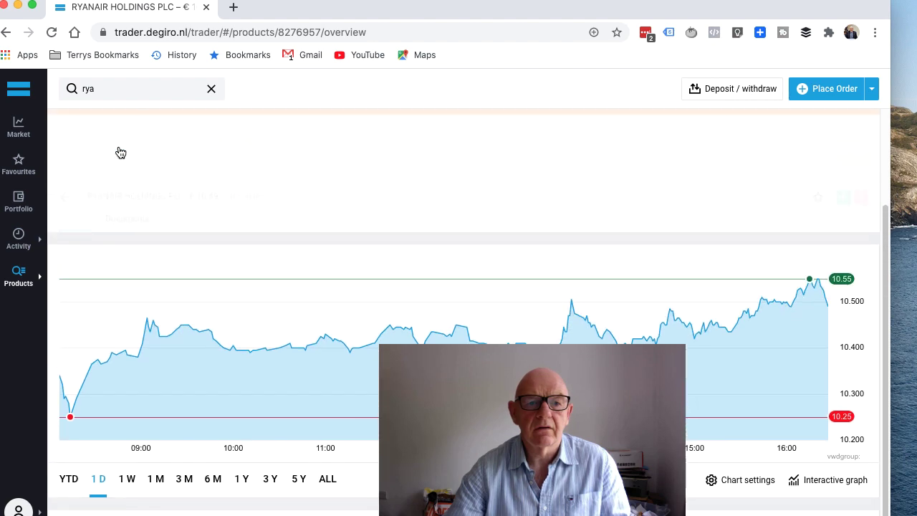
scroll(119, 145, down, 1)
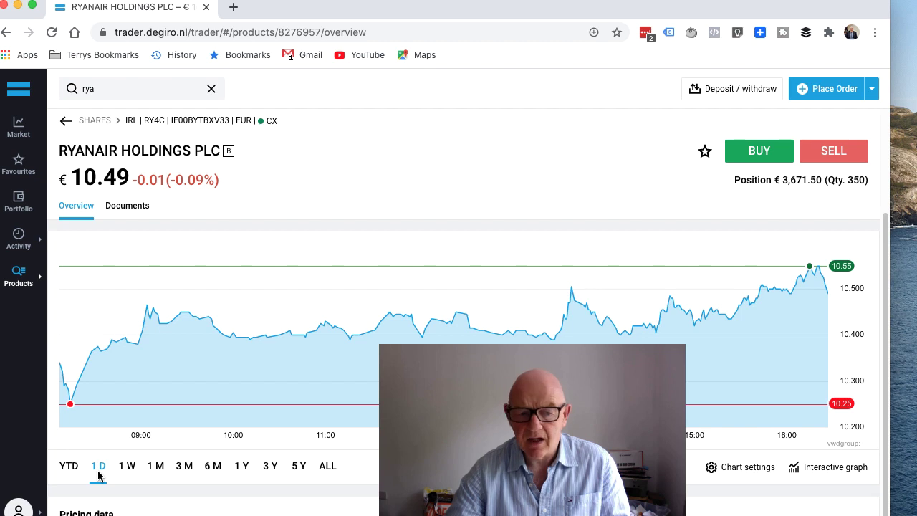
Examine the Ryanair price chart over one week, one month, three months, six months, one year and five years.
click(127, 469)
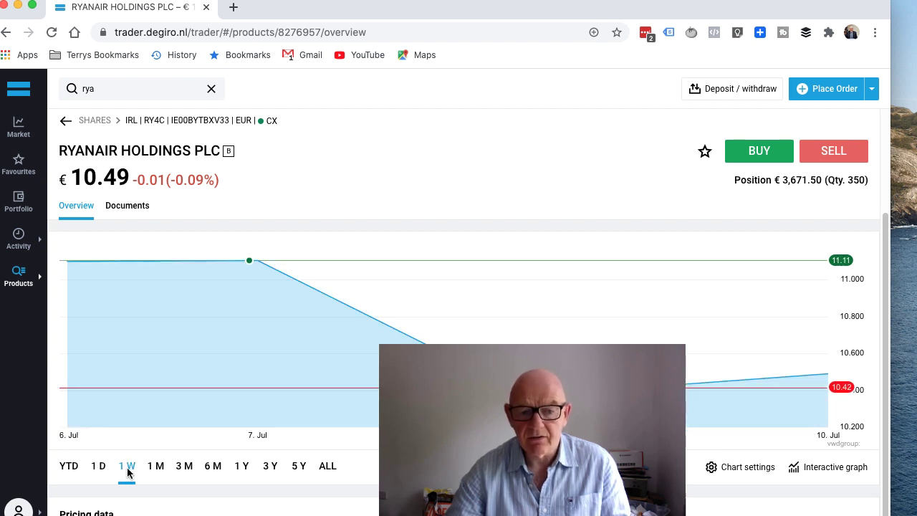
click(154, 467)
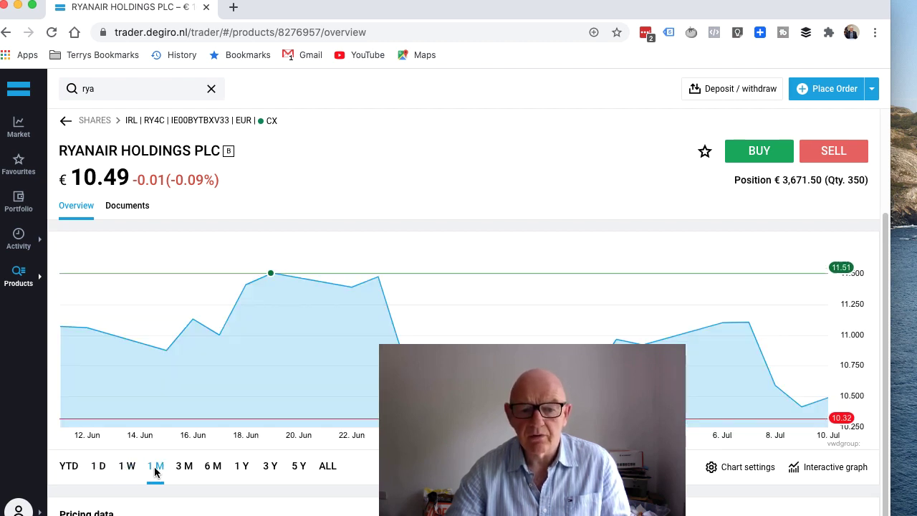
click(184, 470)
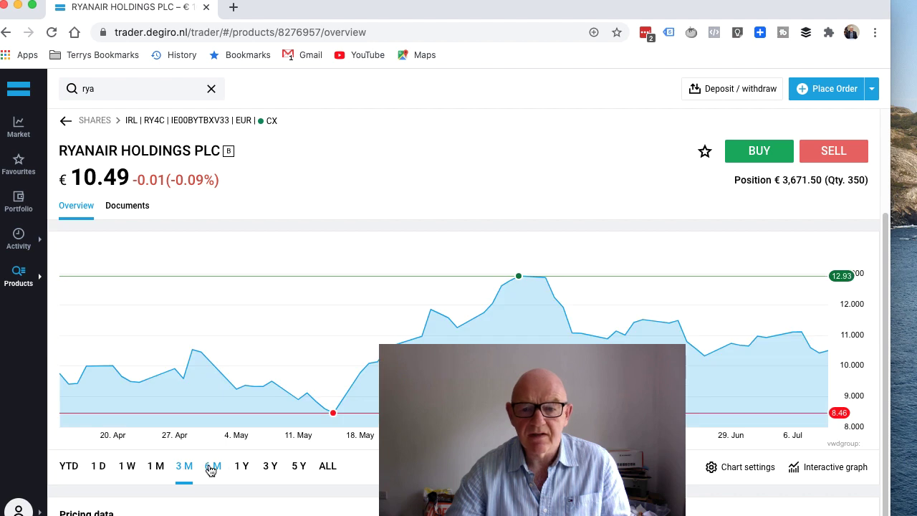
click(209, 468)
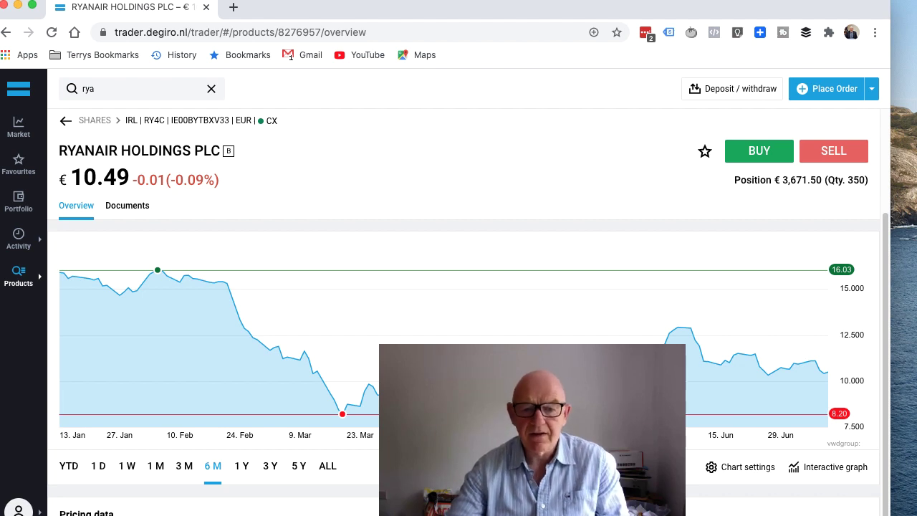
mouse_move(345, 424)
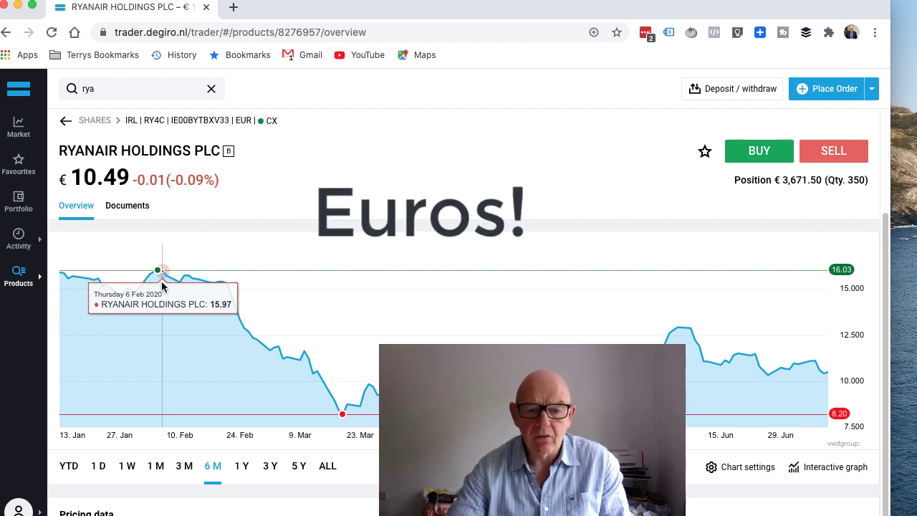
click(241, 468)
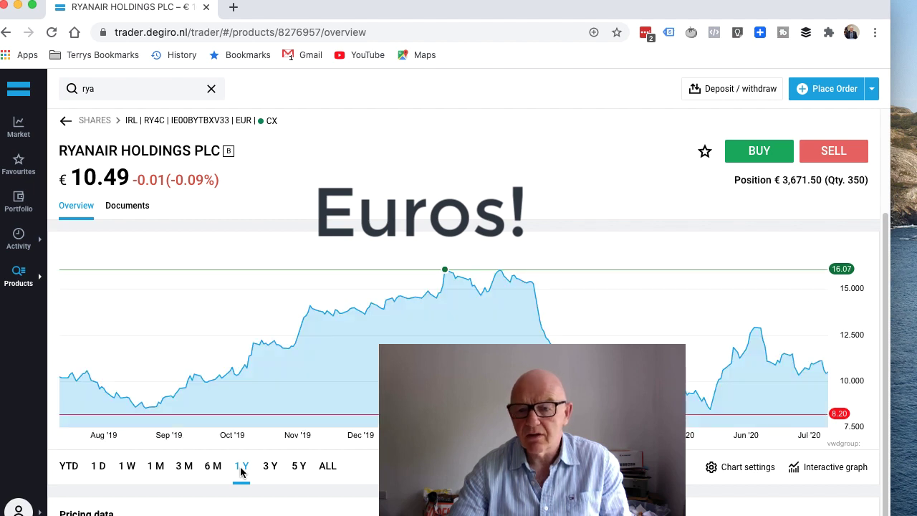
mouse_move(465, 294)
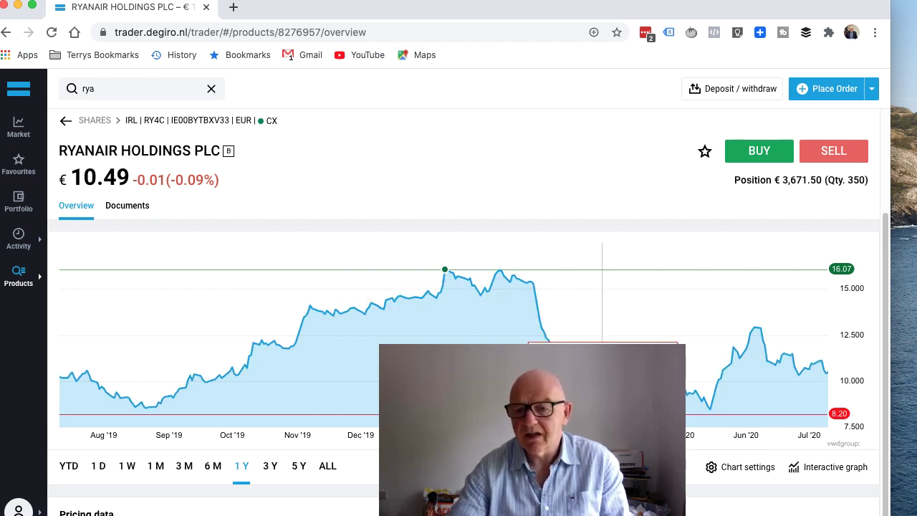
mouse_move(825, 401)
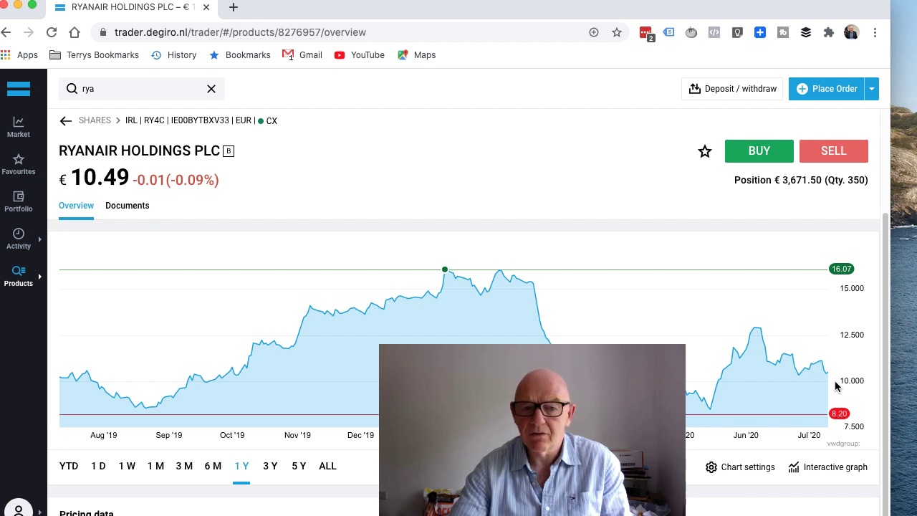
click(298, 467)
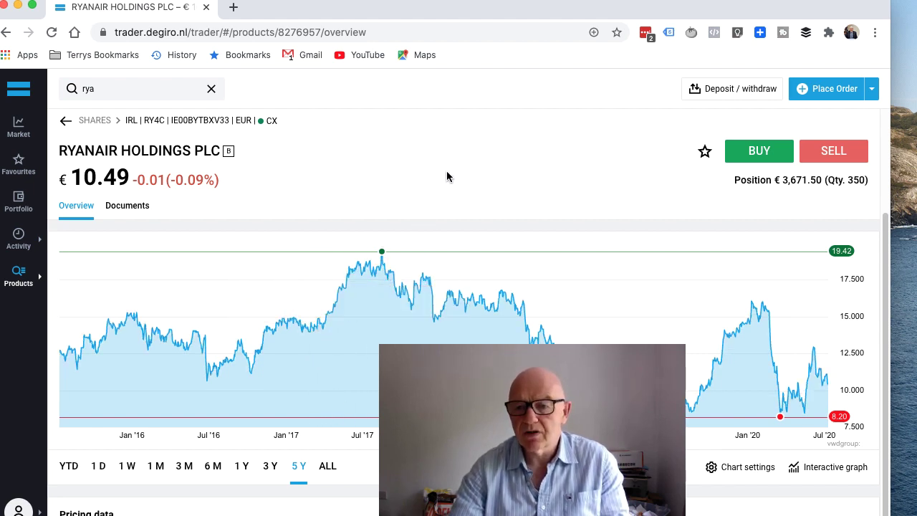
Start a buy order for Ryanair Holdings PLC with order type Limit and a limit price of €11.
click(755, 156)
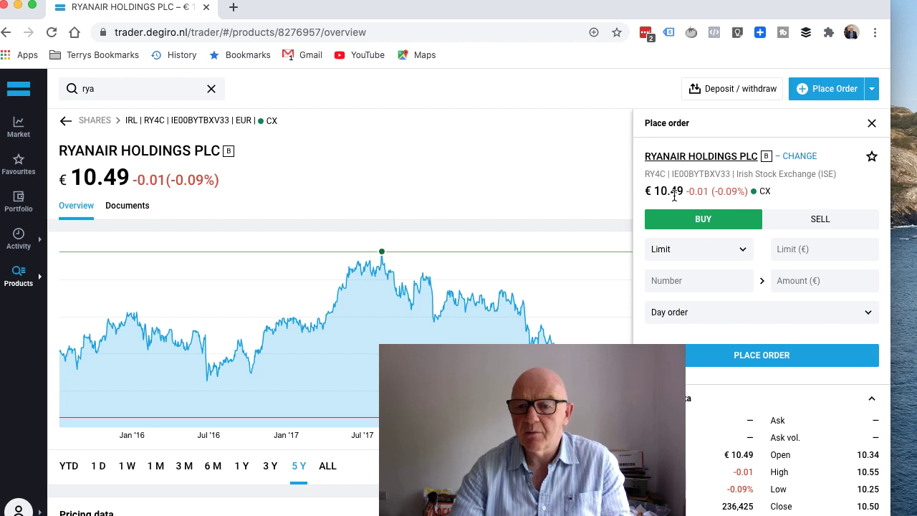
click(703, 255)
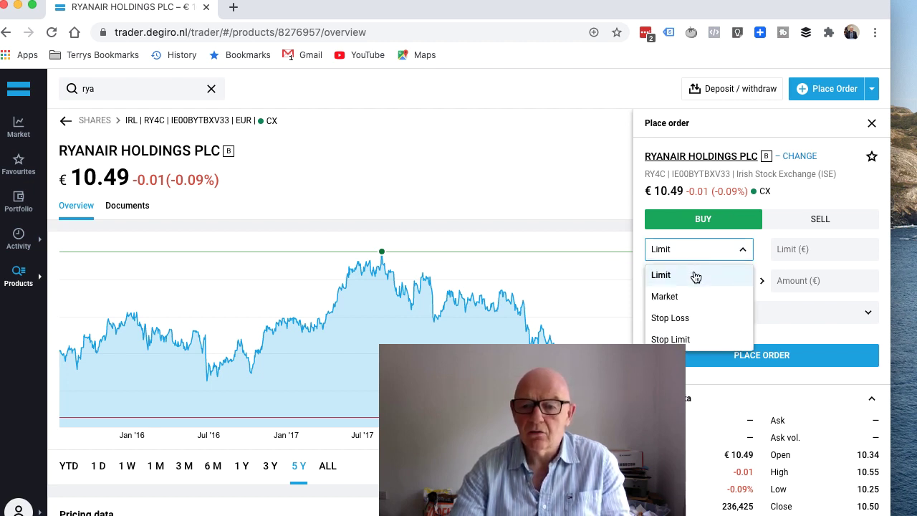
click(693, 270)
click(835, 248)
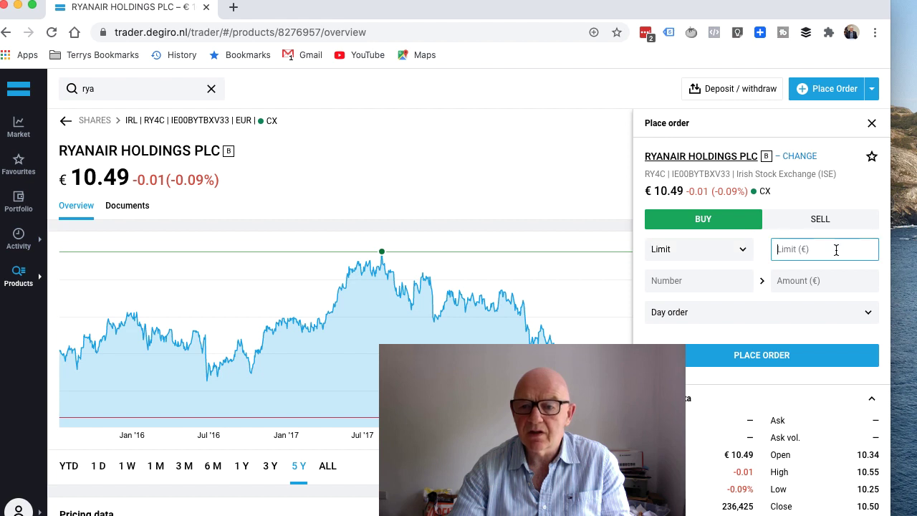
text(11)
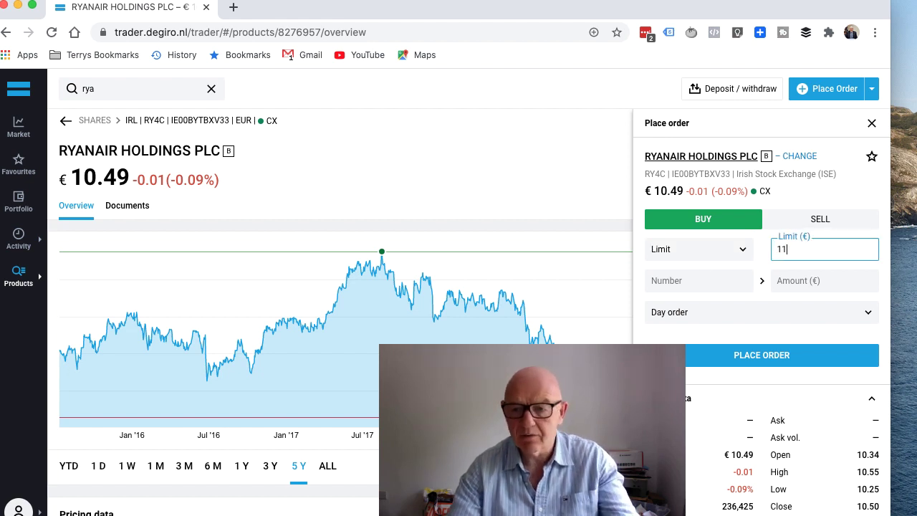
Set the number of shares to 100 and choose Day order as the order duration.
click(708, 280)
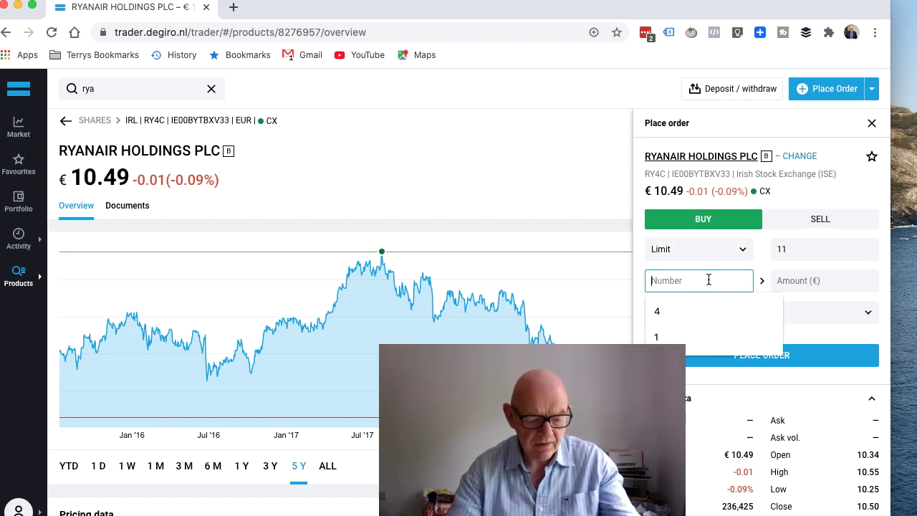
text(100)
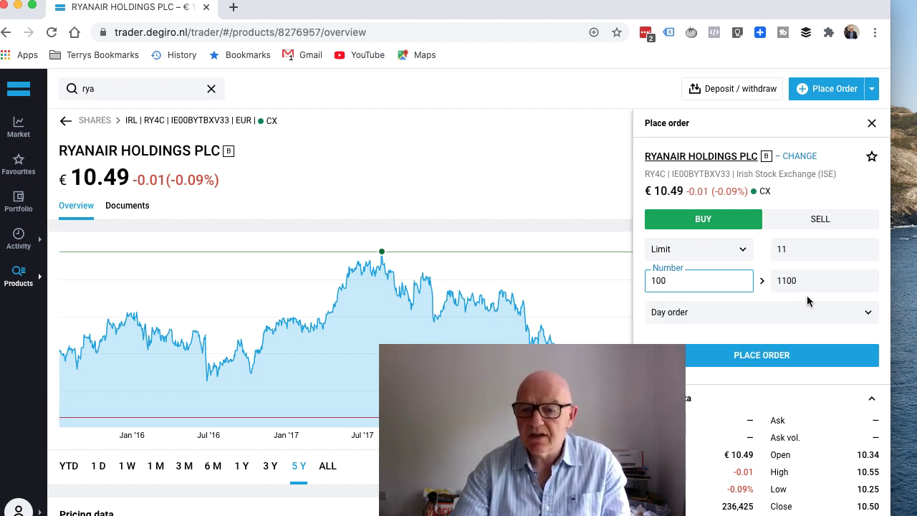
click(801, 315)
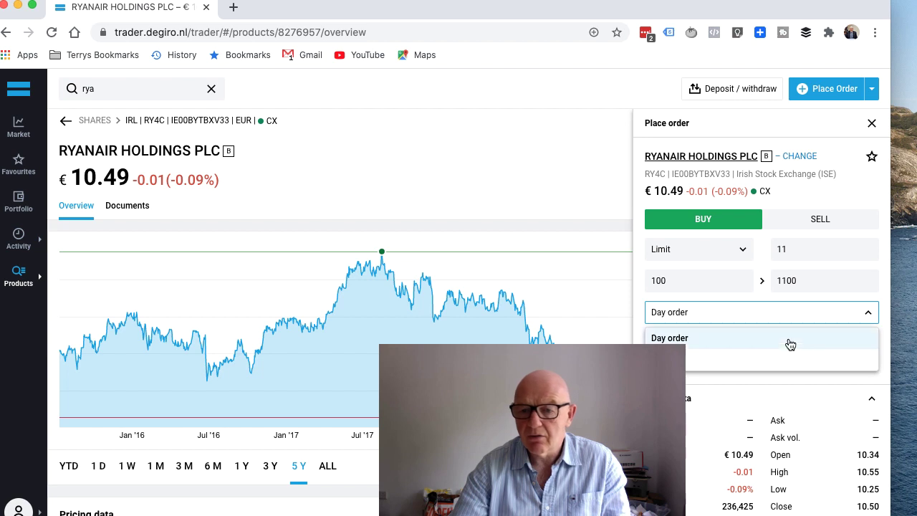
click(790, 338)
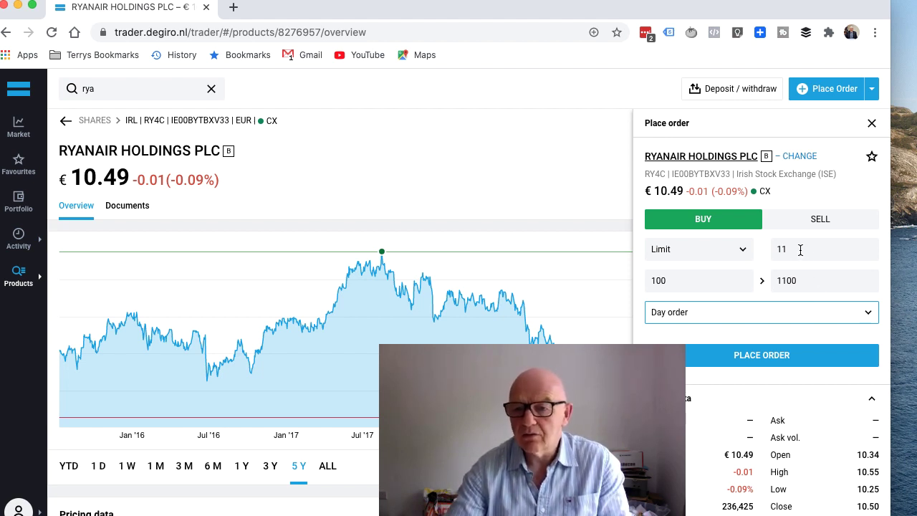
Set the number of shares to 300, review the order summary and return to the order form without confirming.
click(726, 282)
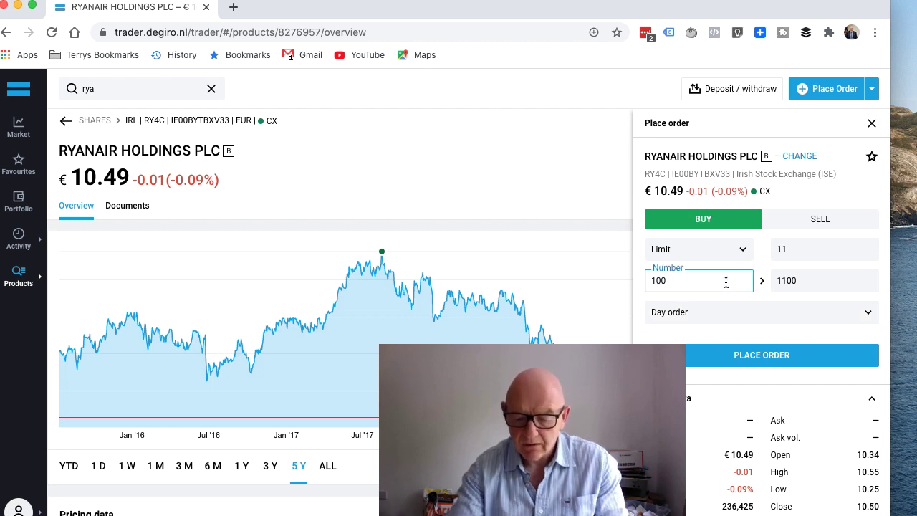
key(BackSpace)
key(BackSpace)
key(BackSpace)
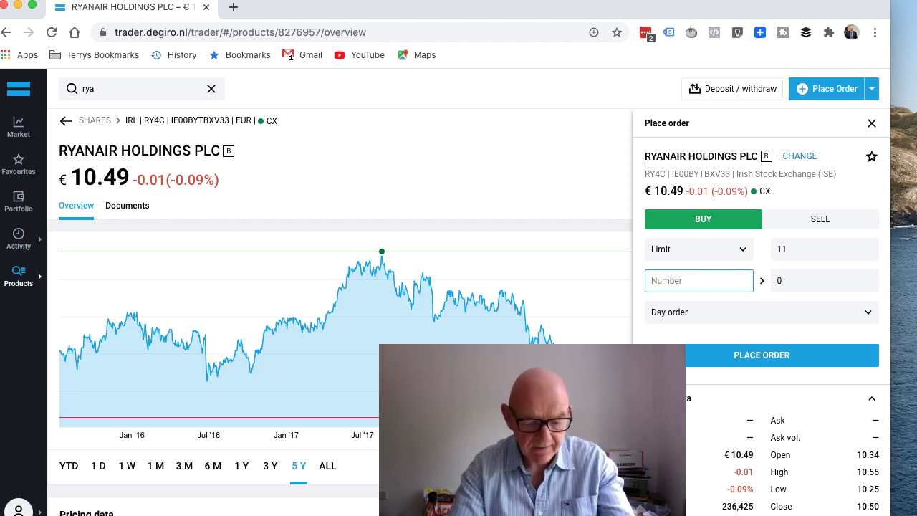
text(300)
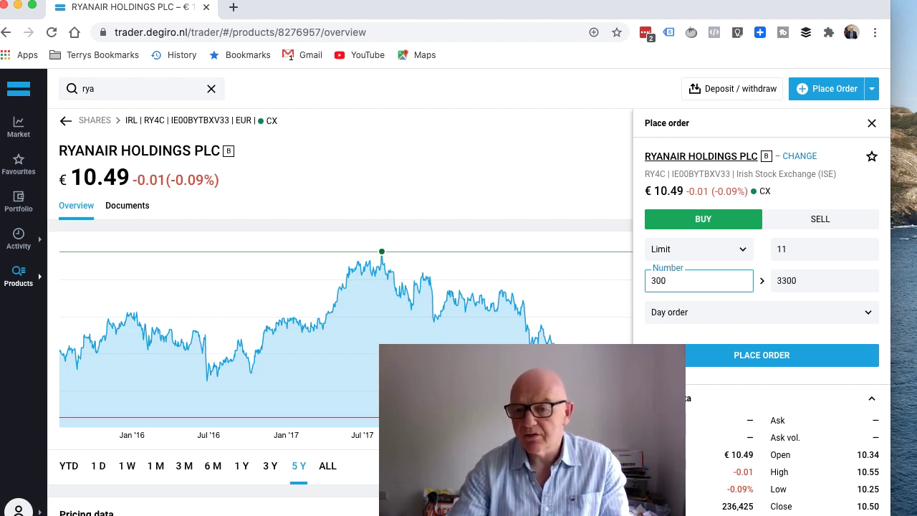
click(762, 358)
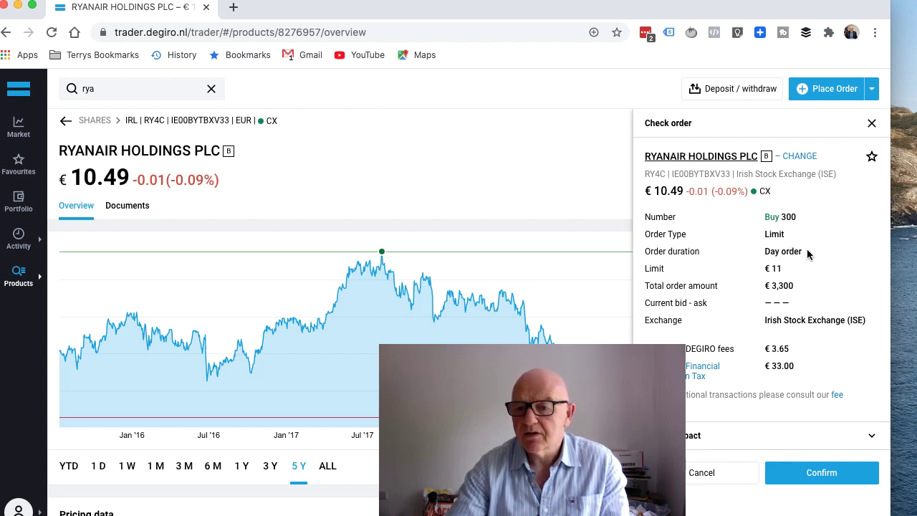
click(718, 474)
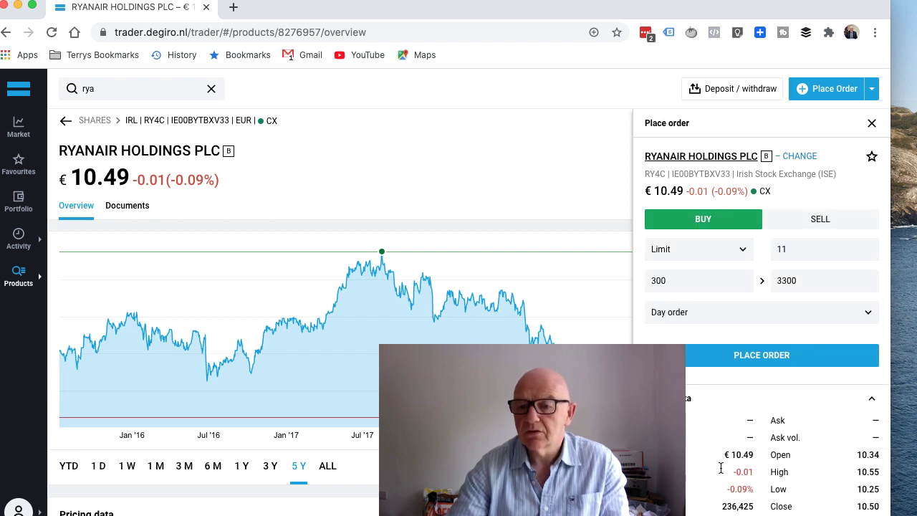
Set the order duration to GTC, then place and confirm the Ryanair buy order.
click(747, 313)
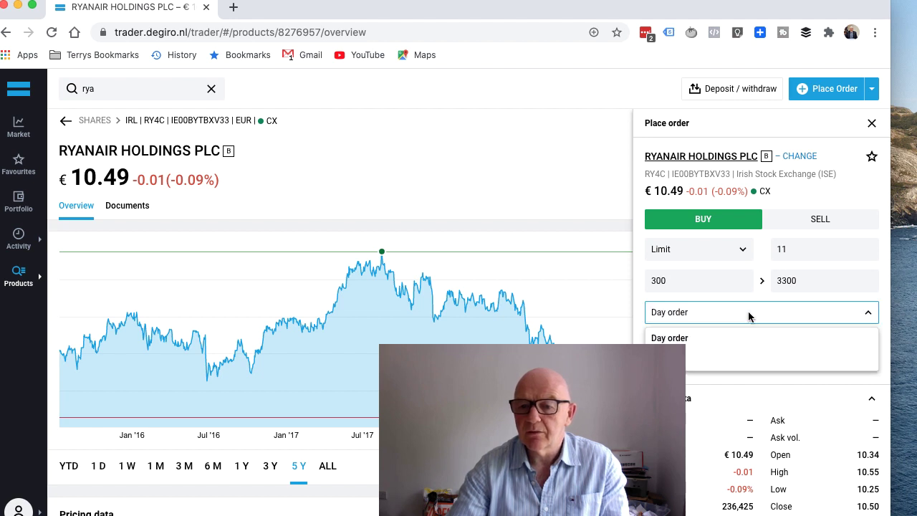
click(739, 368)
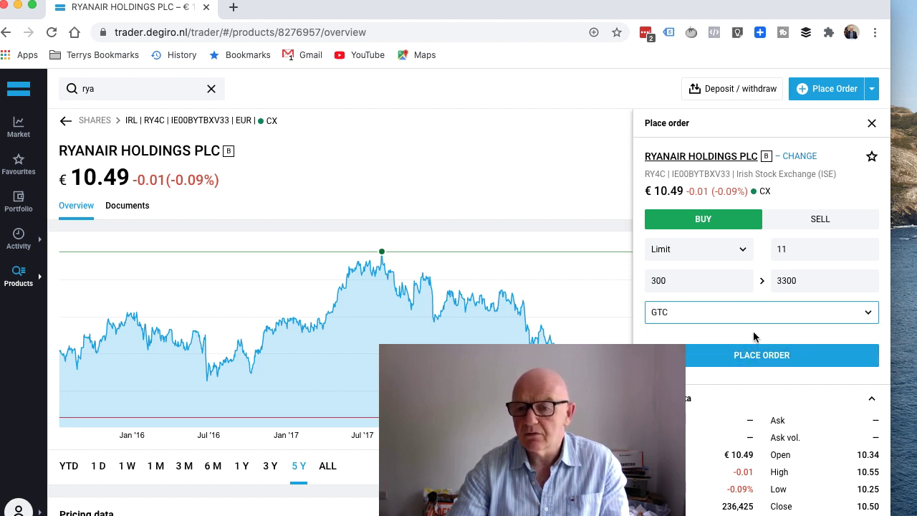
click(754, 336)
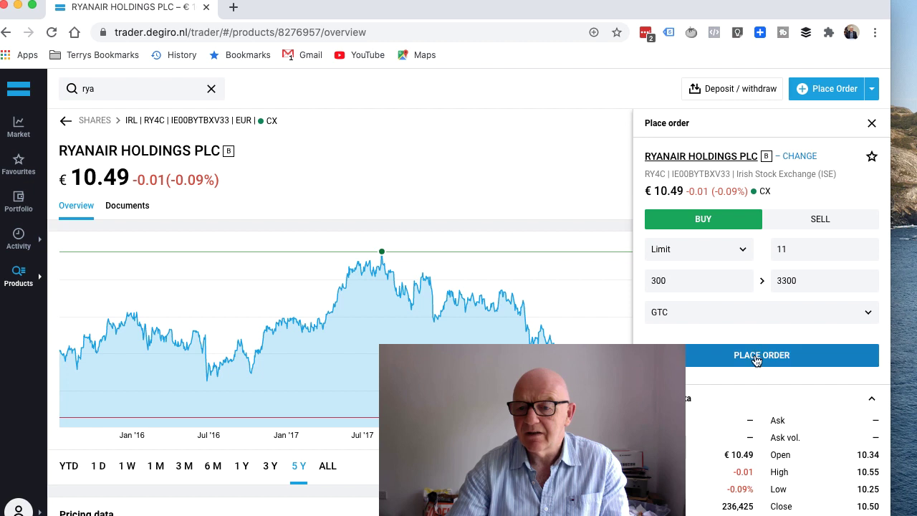
click(756, 358)
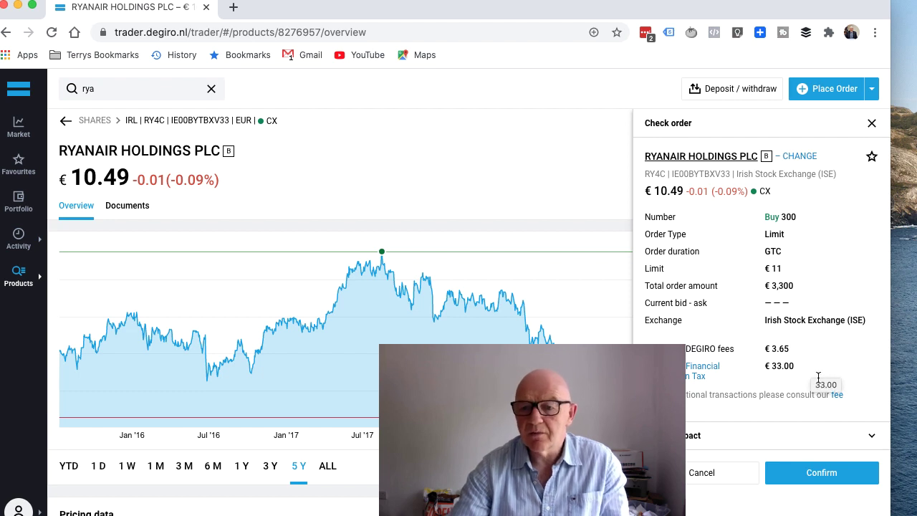
click(821, 473)
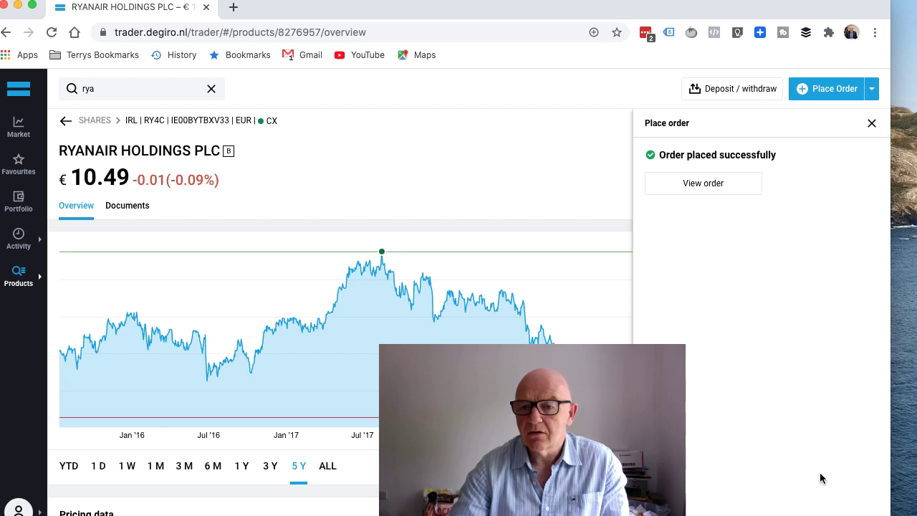
View the placed Ryanair order among the outstanding orders and clear the product search.
click(701, 184)
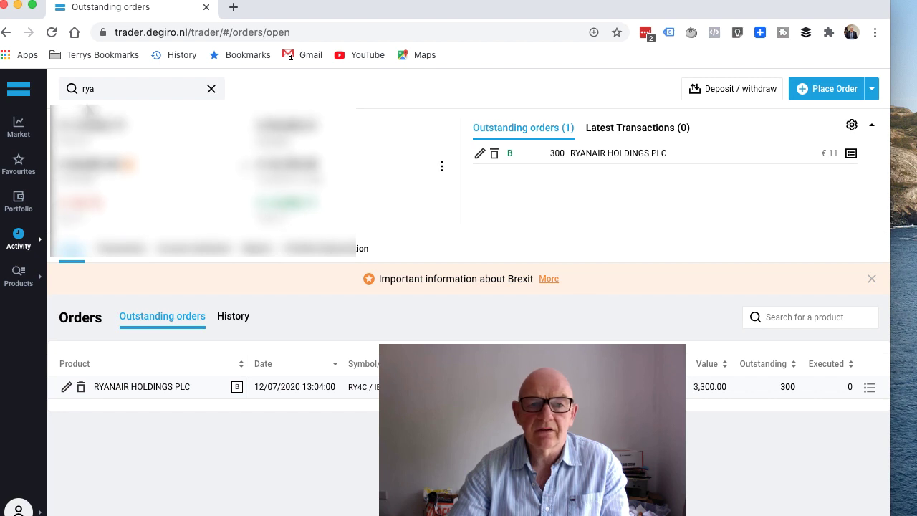
click(211, 89)
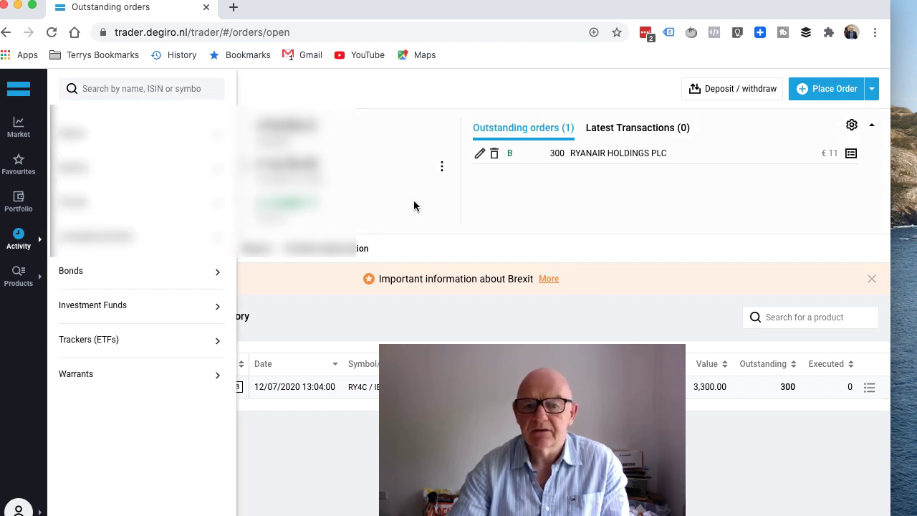
click(502, 208)
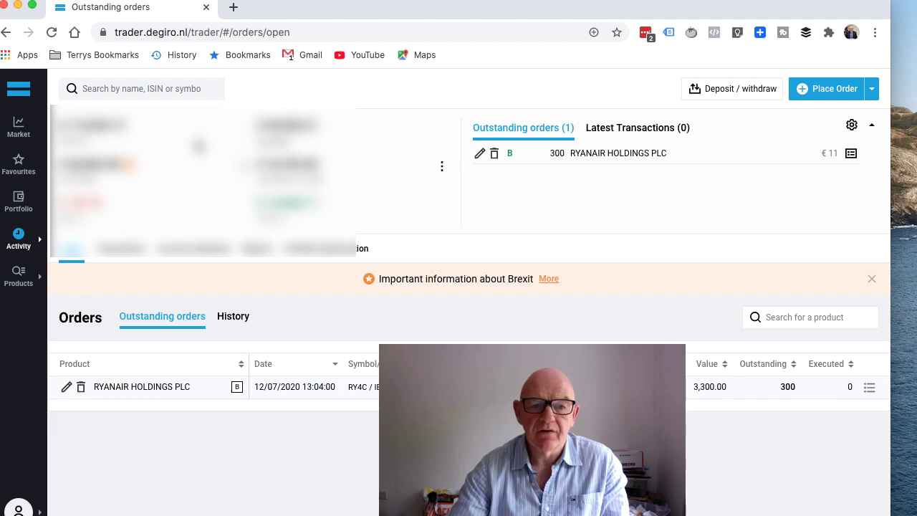
Return to the market overview and view the indices section.
click(18, 126)
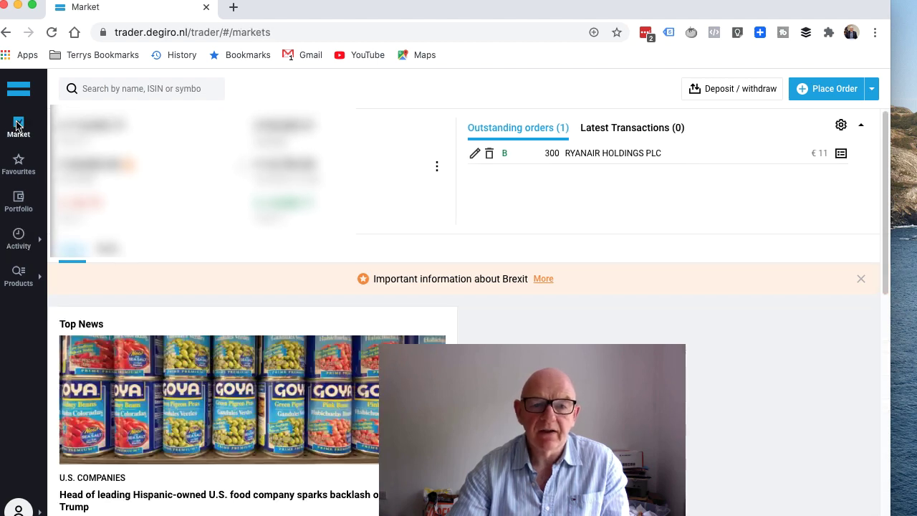
scroll(306, 164, down, 4)
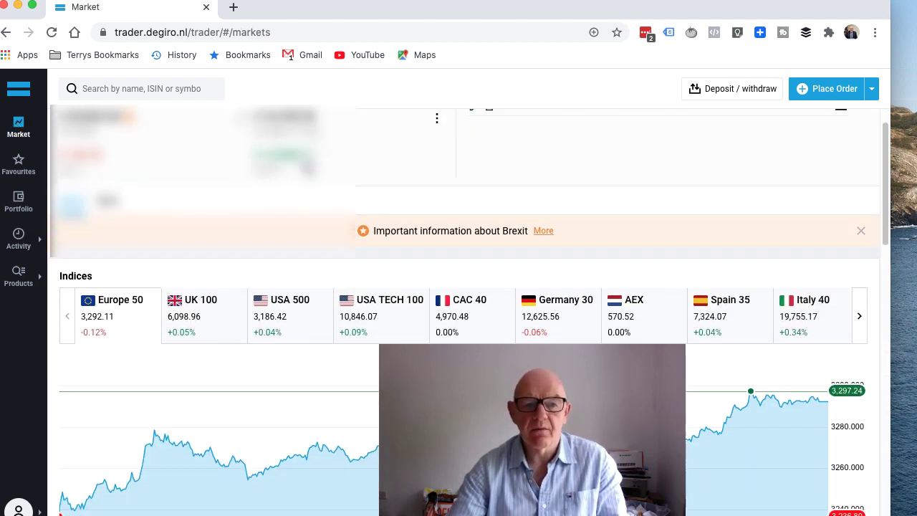